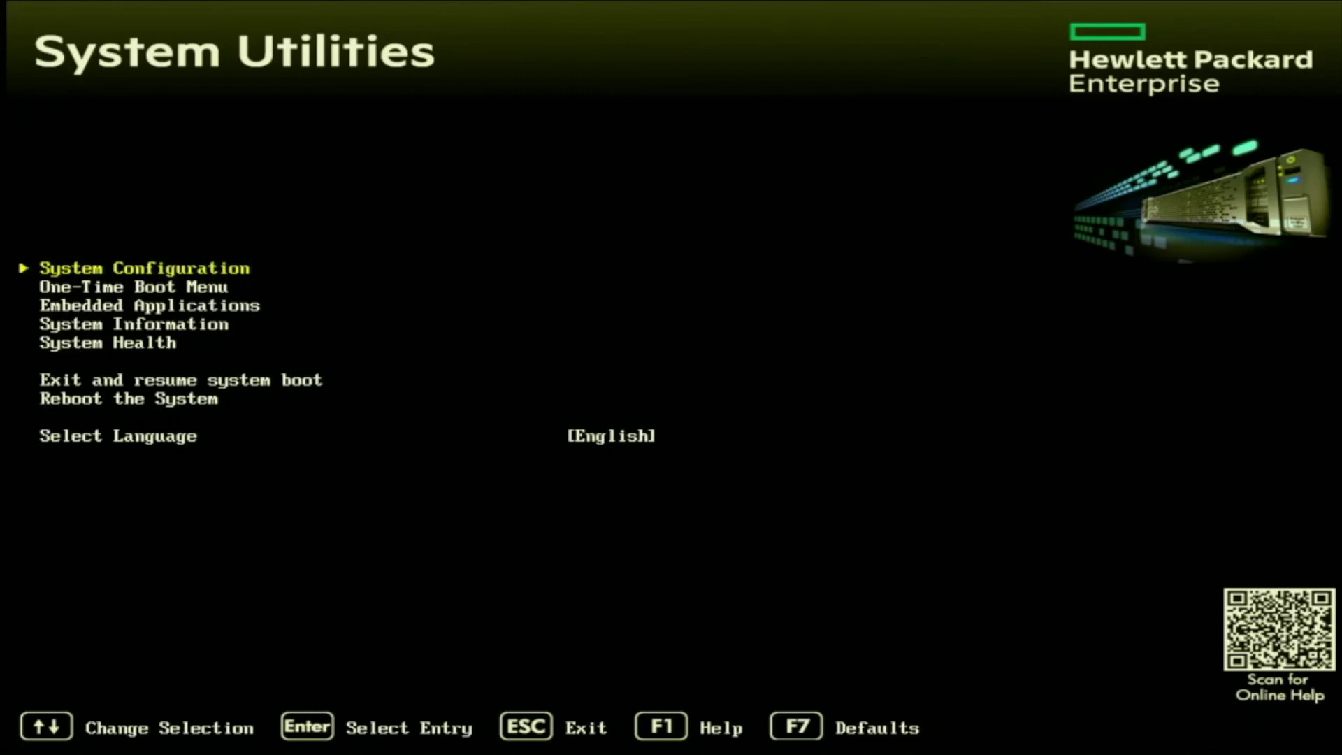
Navigate Embedded Applications > Firmware Update and select System ROM (current P89 v2.00).
key(Down)
key(Down)
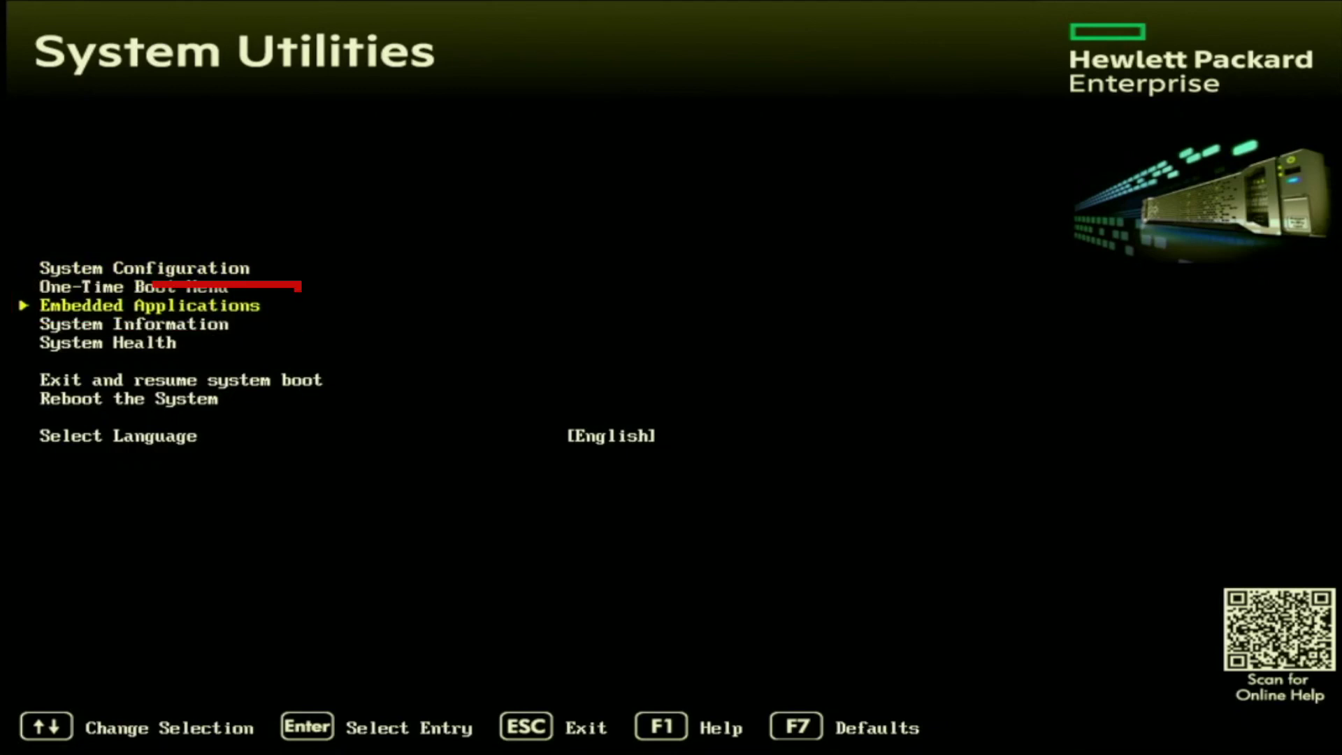
key(Return)
key(Down)
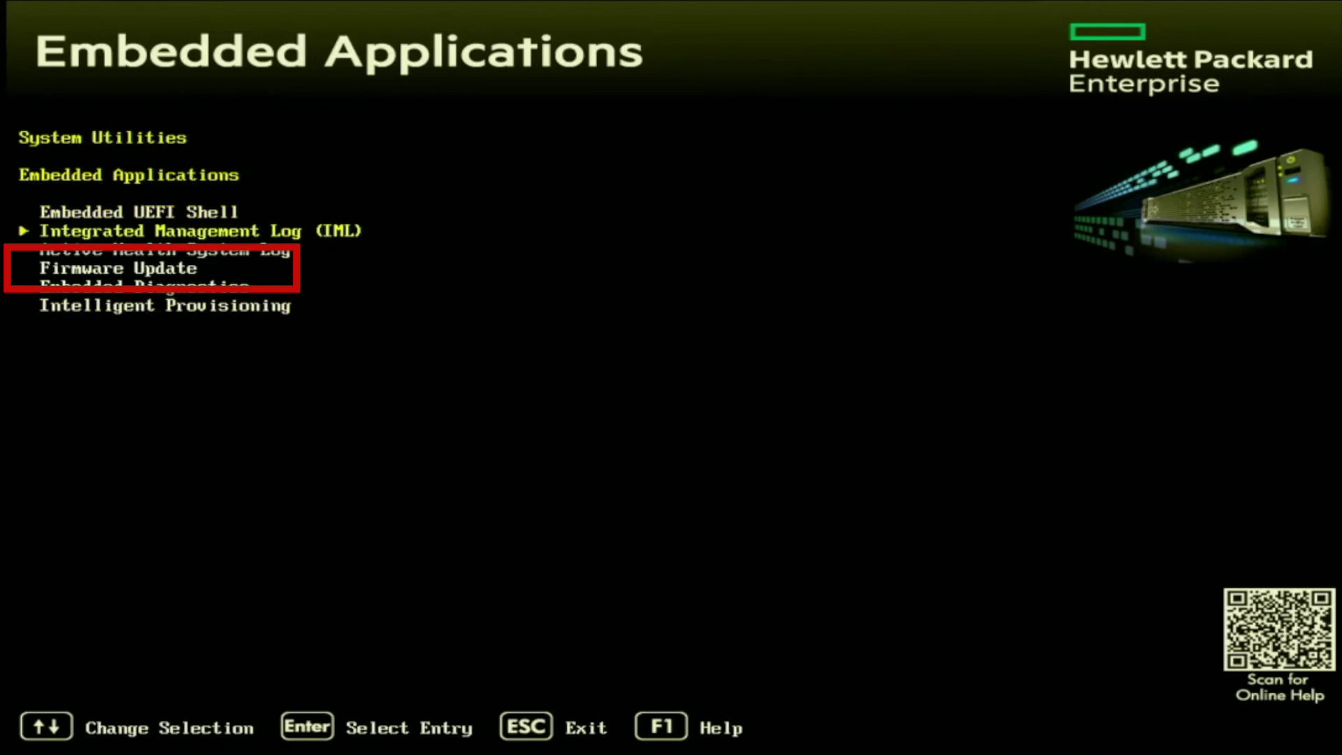
key(Down)
key(Down)
key(Return)
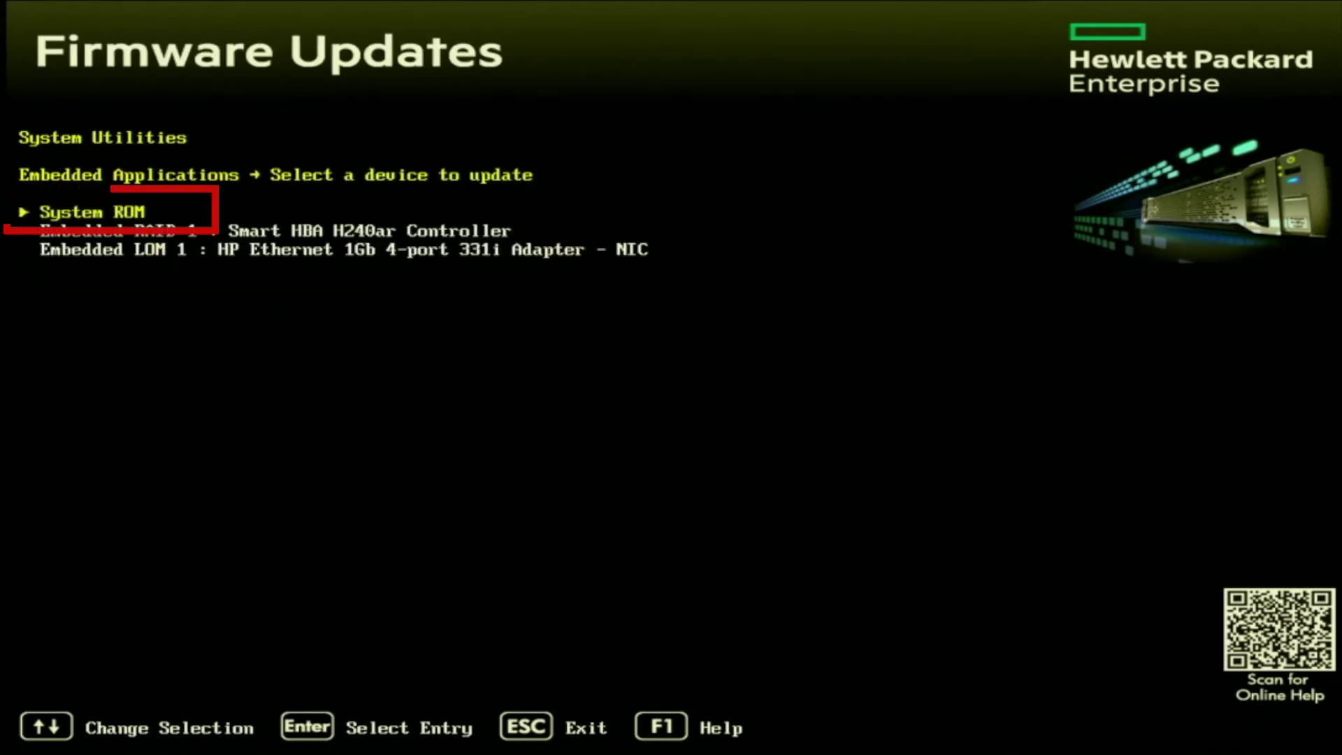
key(Return)
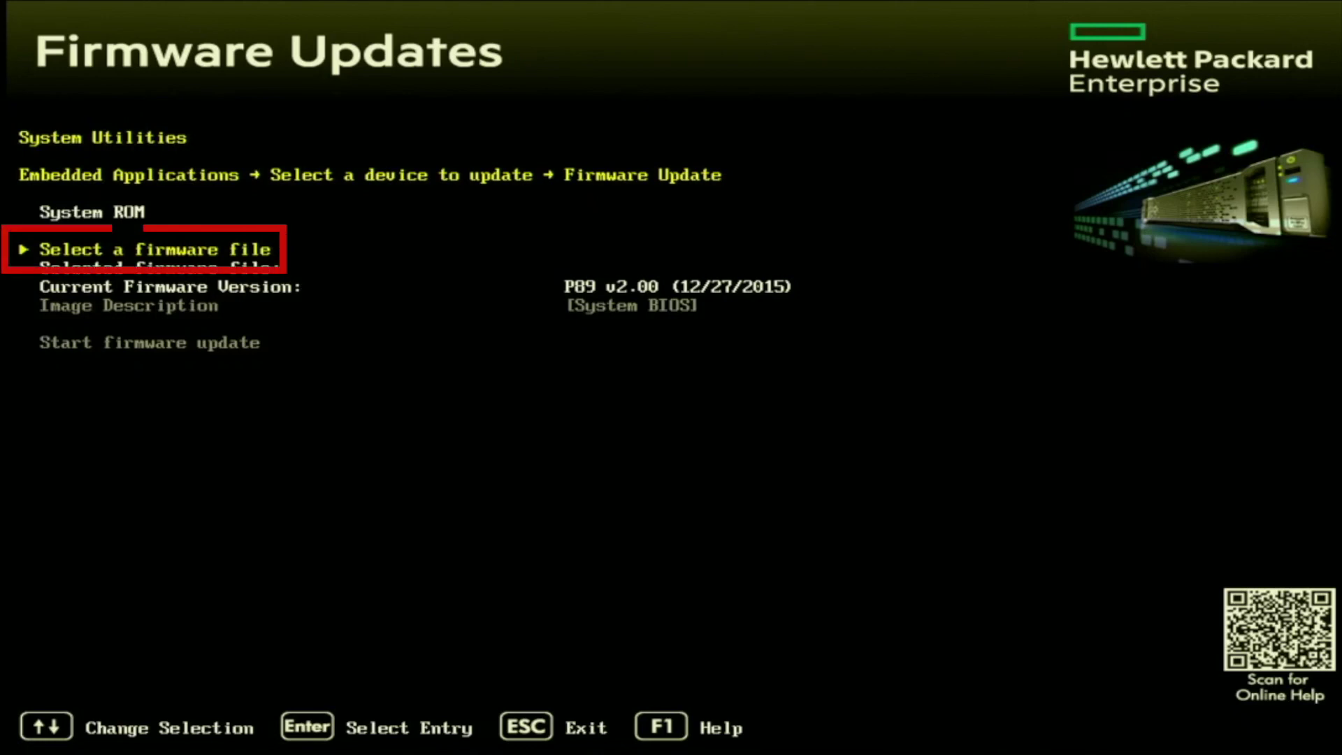
Browse the Front USB 2 device to the P89_3.04_08_04_2022.signed.flash firmware file.
key(Return)
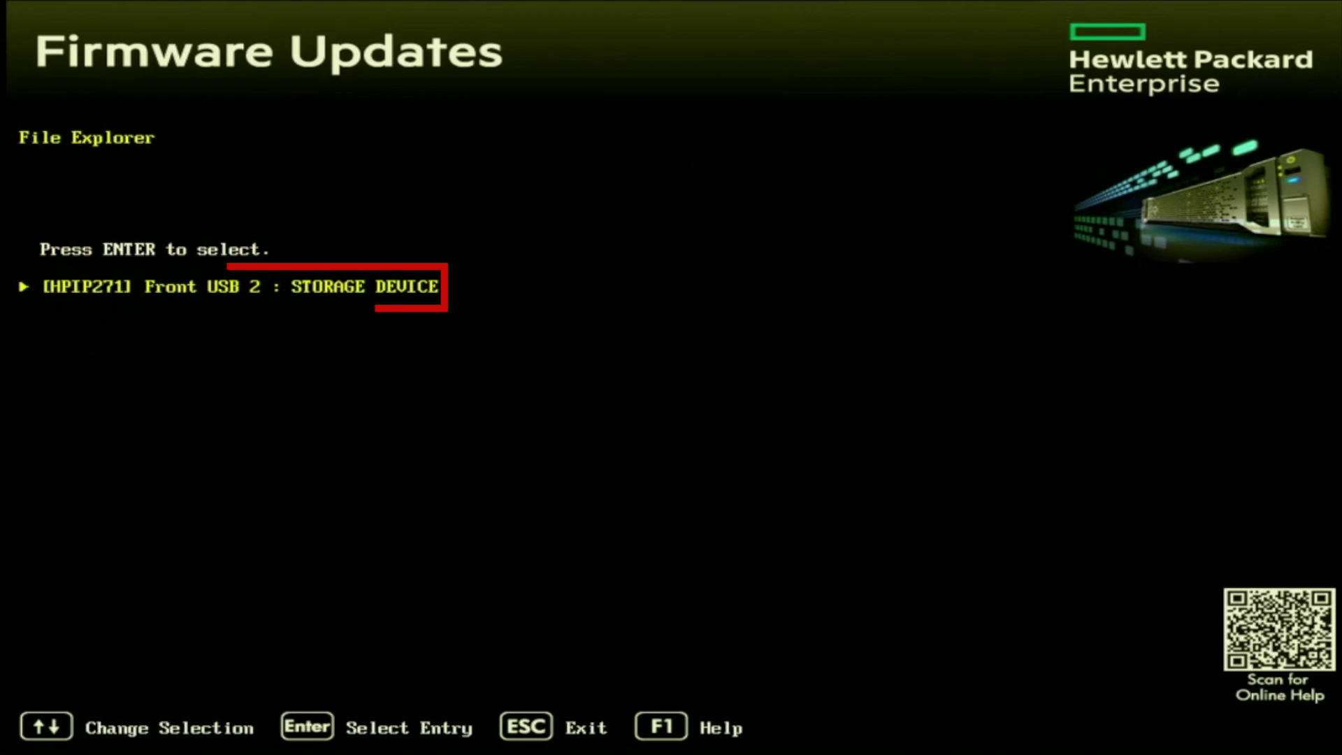
key(Return)
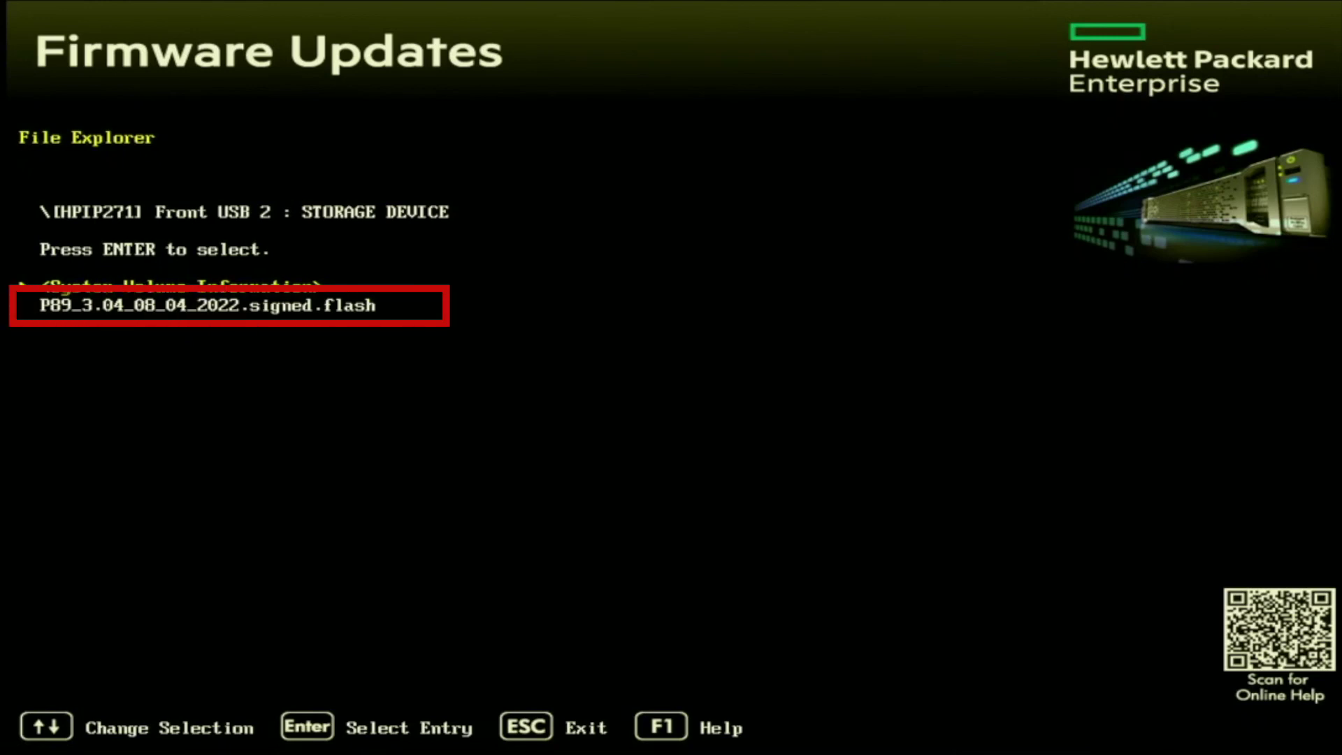
key(Down)
Pick P89_3.04_08_04_2022.signed.flash and start flashing it onto the System ROM.
key(Return)
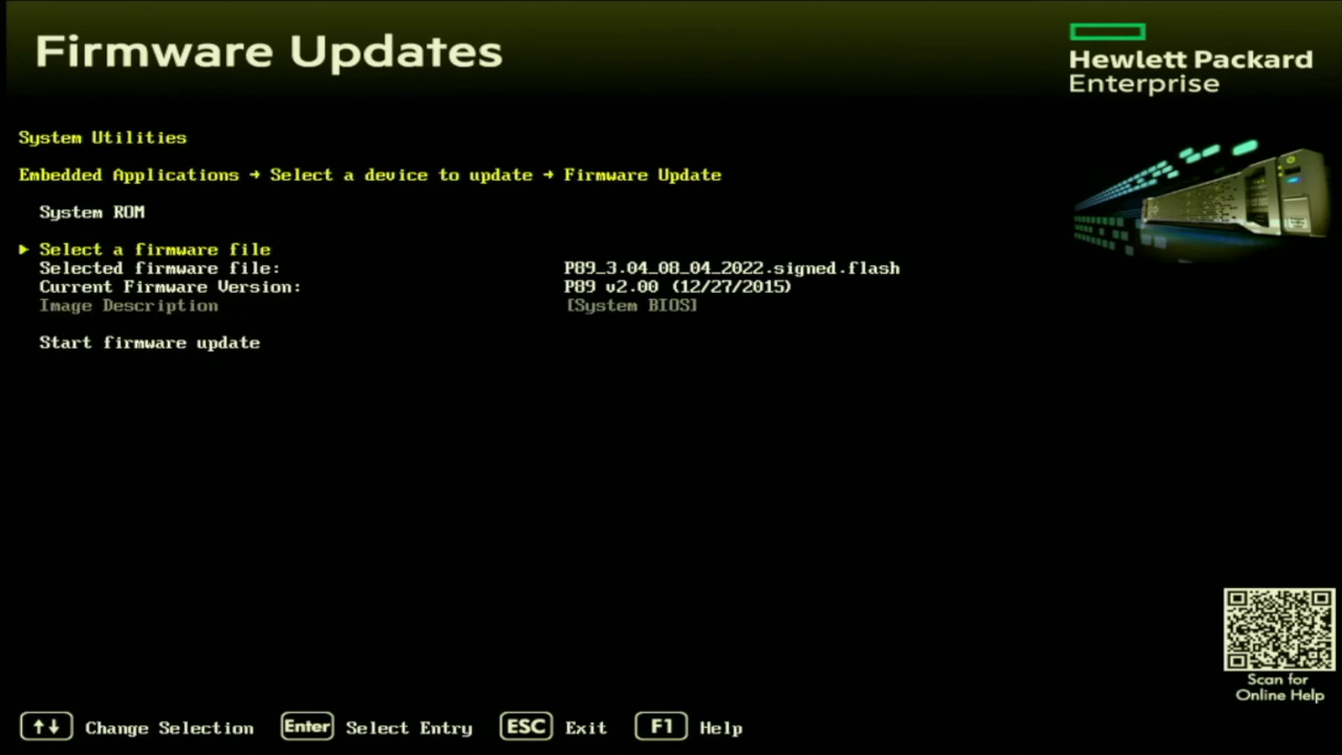
key(Down)
key(Down)
key(Down)
key(Down)
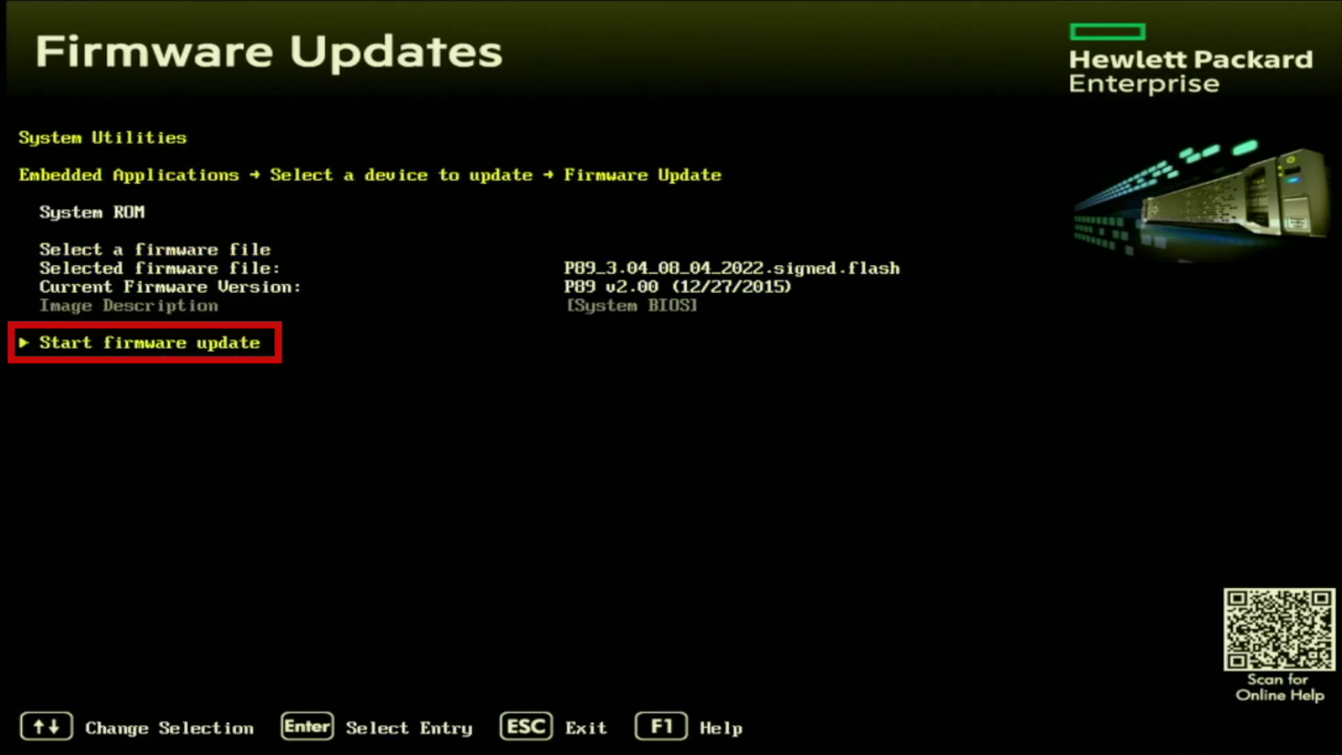
key(Return)
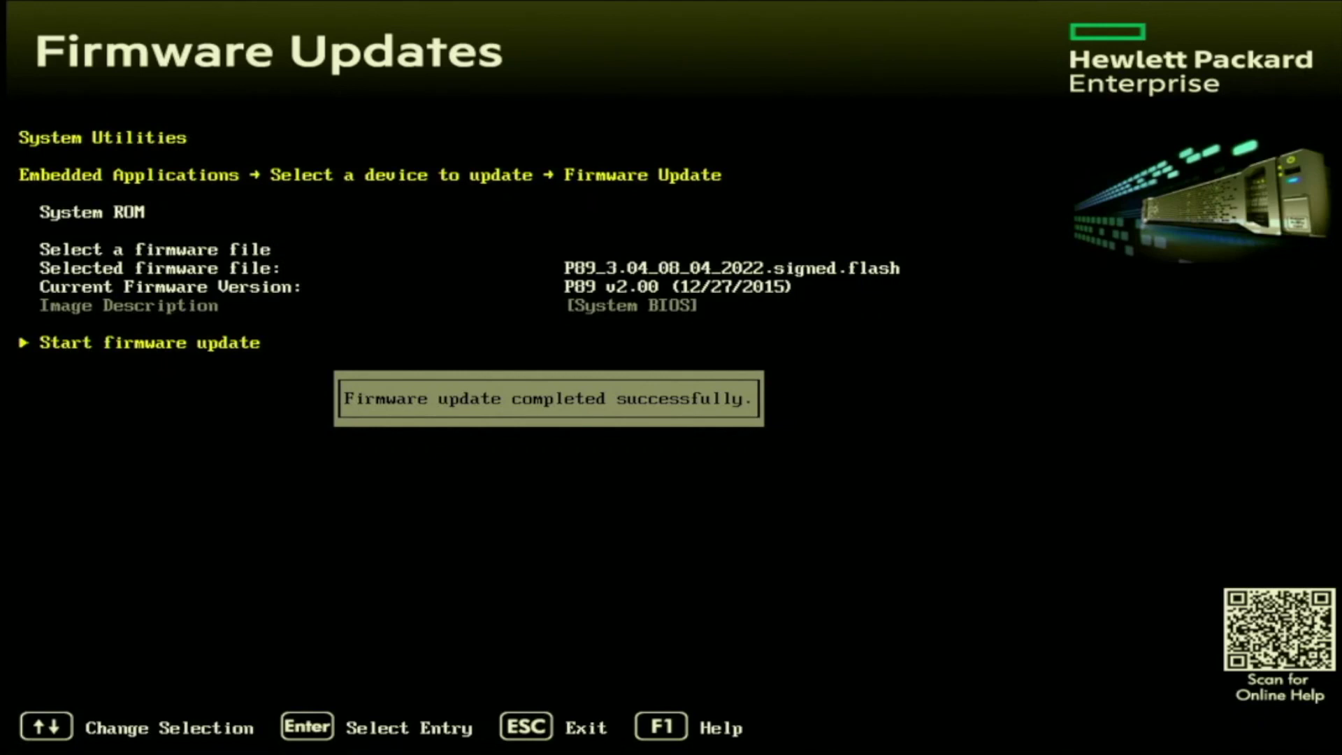
Escape back to System Utilities and choose Reboot the System to raise the confirmation.
key(Escape)
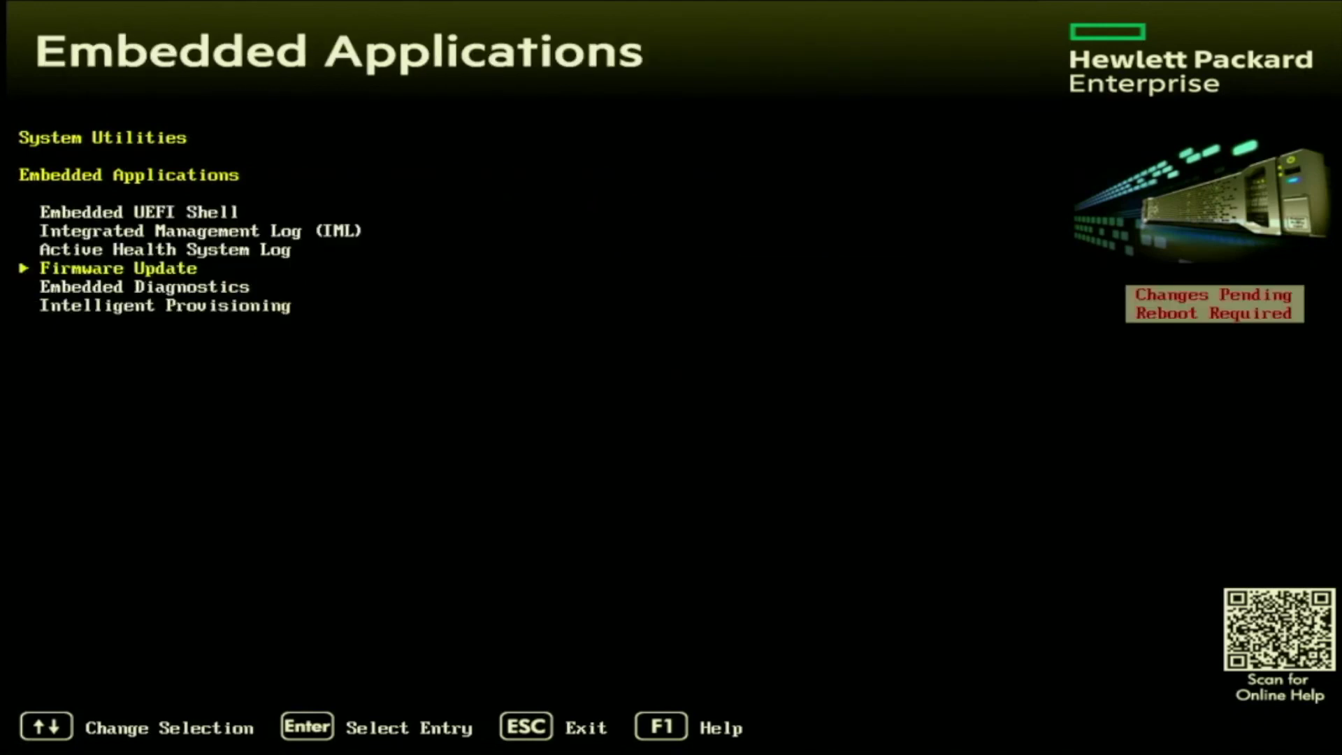
key(Escape)
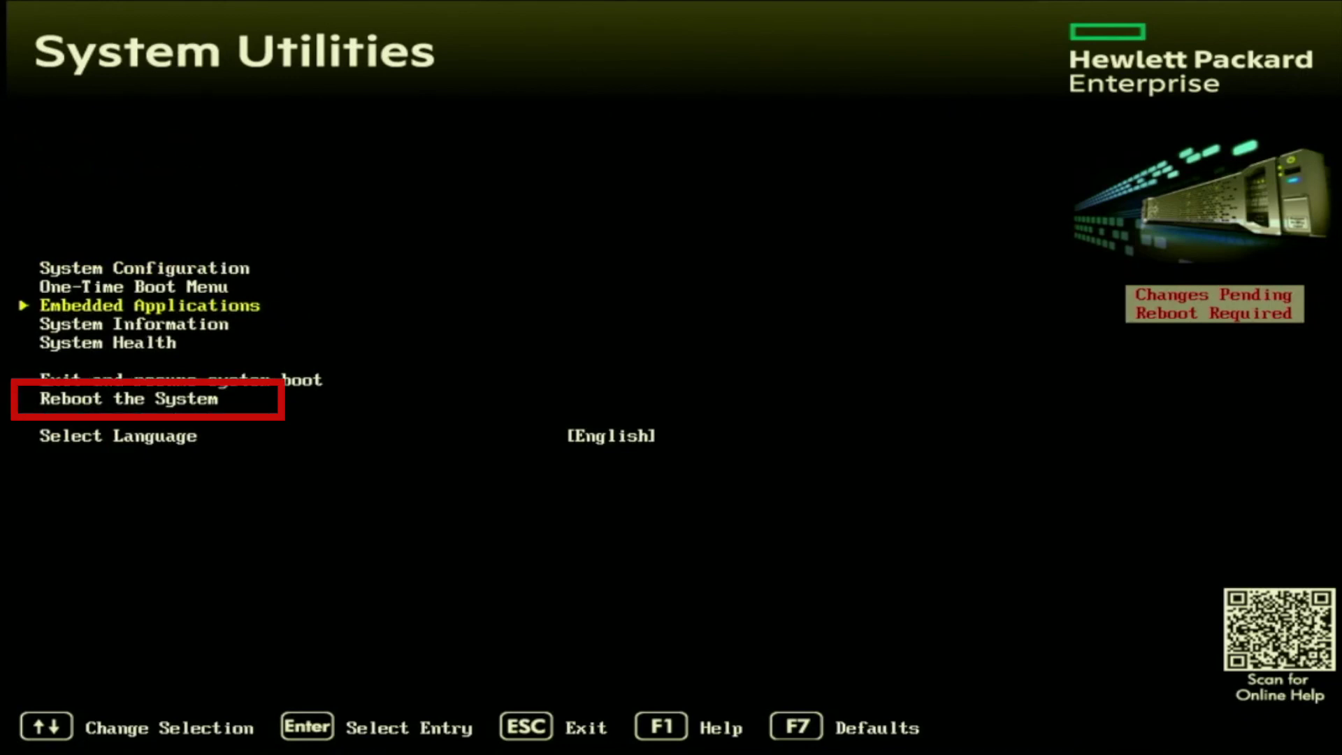
key(Down)
key(Down)
key(Down)
key(Return)
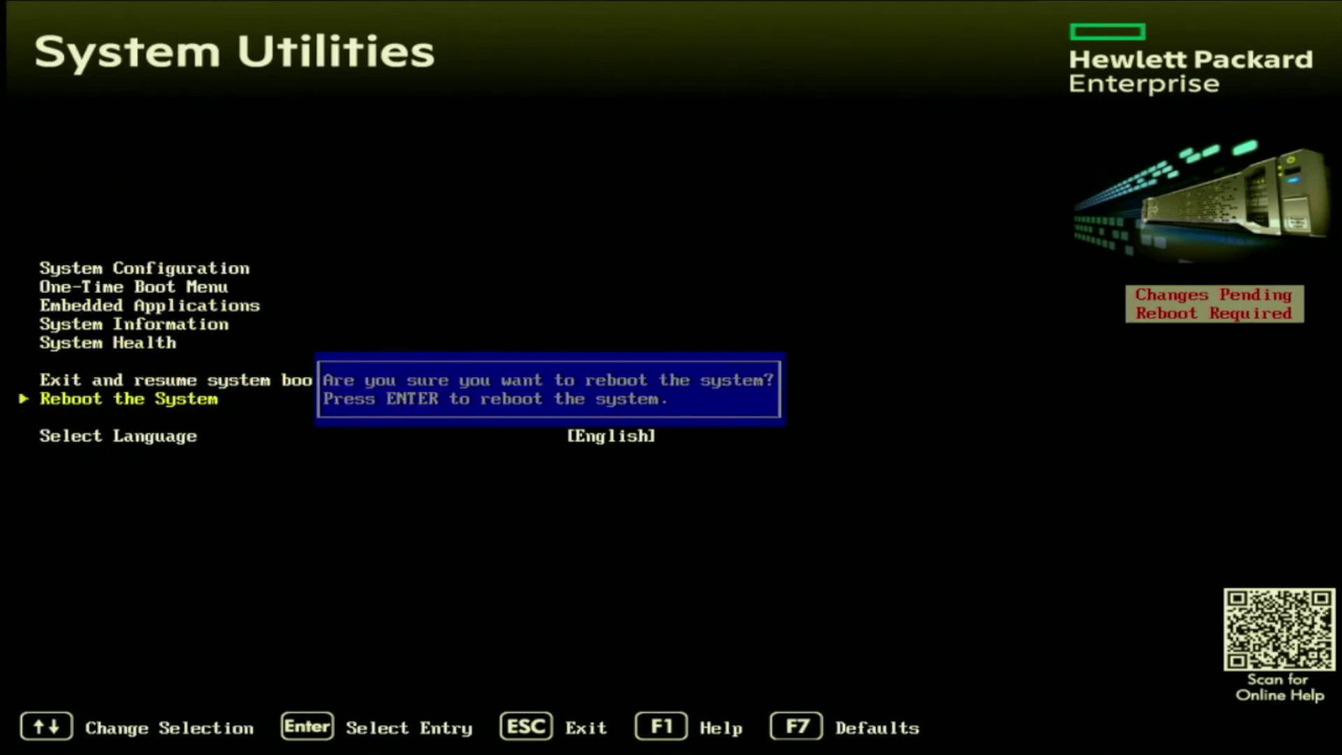